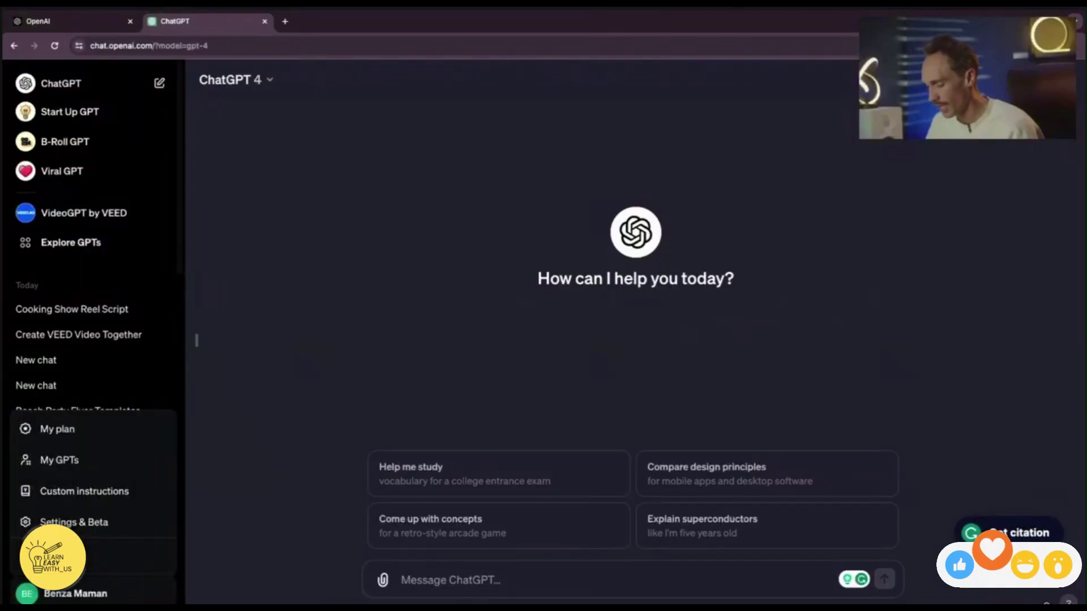
Review the Team plan features (message caps, GPT sharing, admin console, data exclusion) and begin upgrading to Team.
click(63, 433)
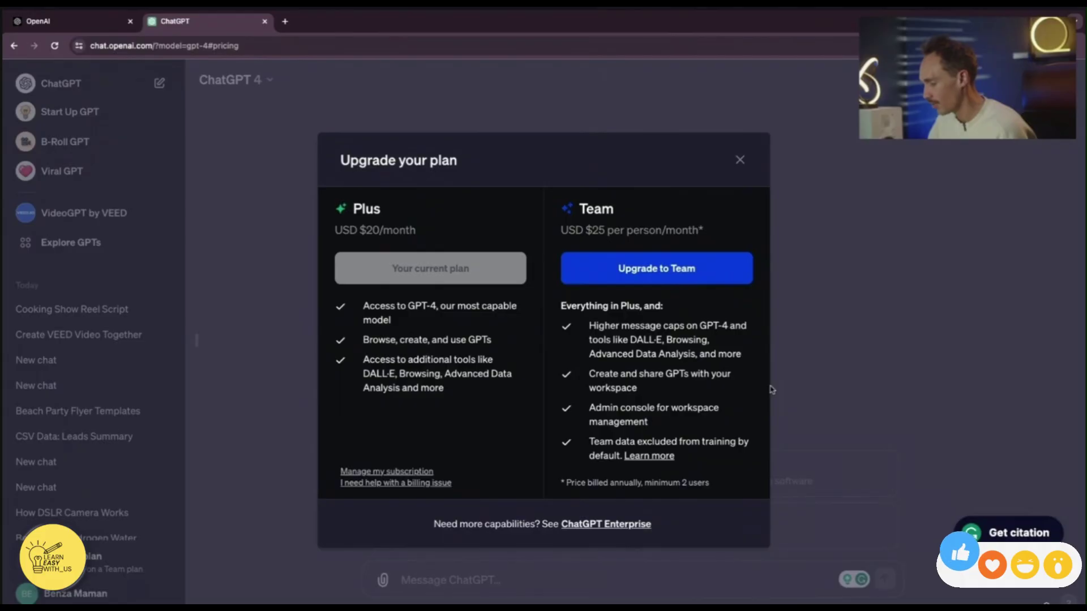
drag(590, 327, 727, 327)
drag(589, 374, 702, 388)
click(589, 408)
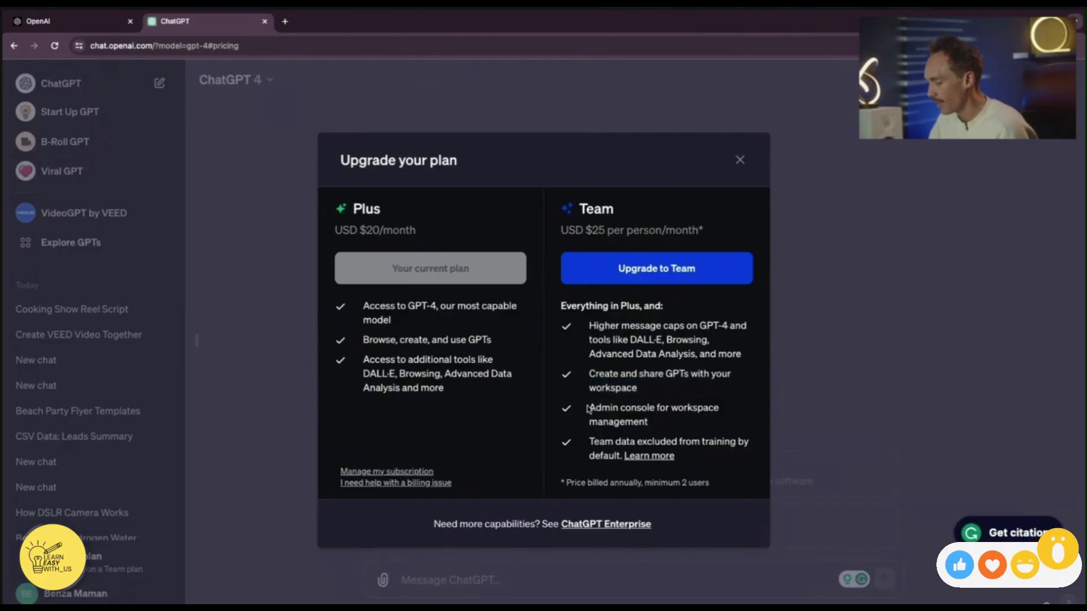
drag(588, 409, 688, 425)
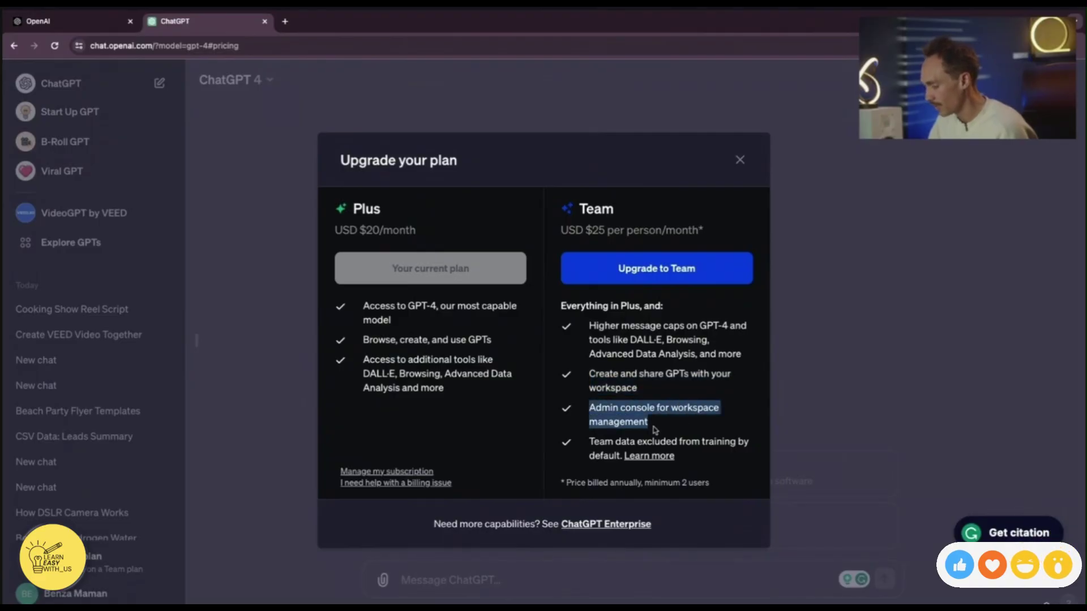
triple_click(603, 453)
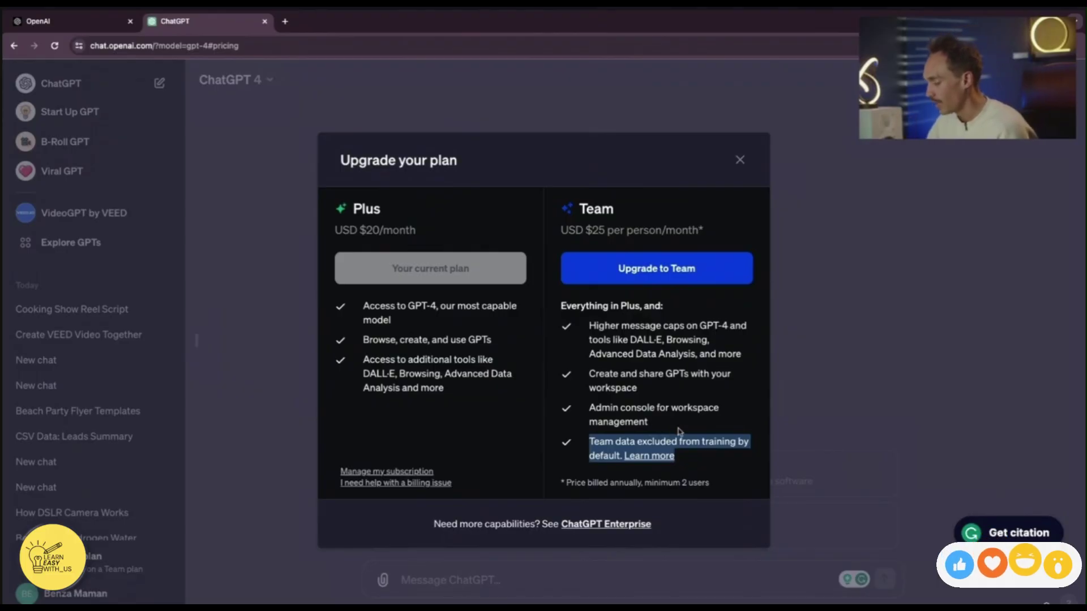
click(668, 265)
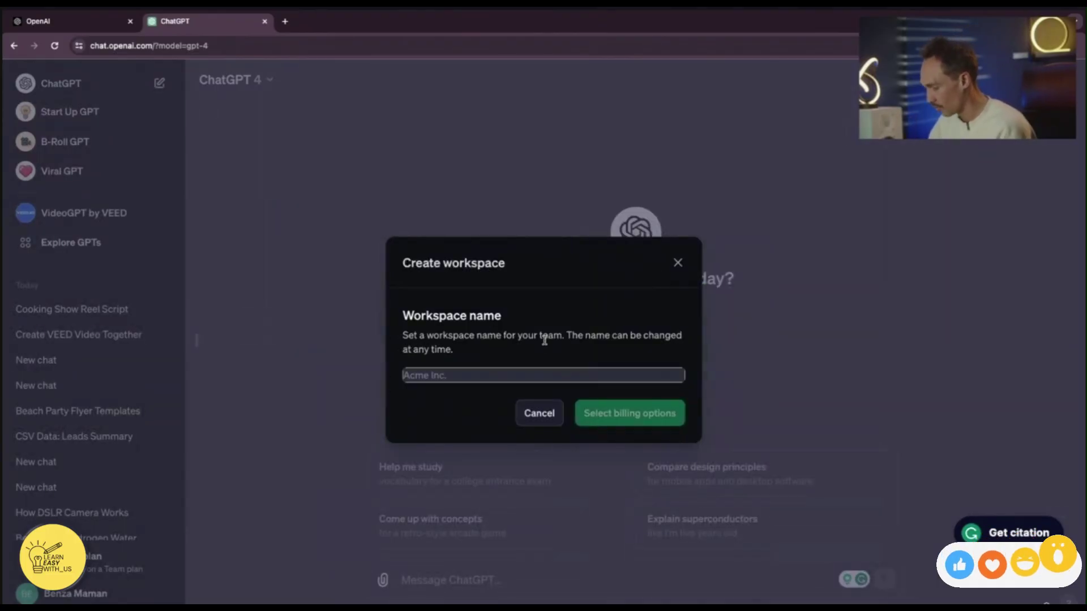
click(517, 371)
Name the workspace 'Leap Year Learning' and pay for the flexible monthly plan with 2 seats.
text(Leap Year Learning)
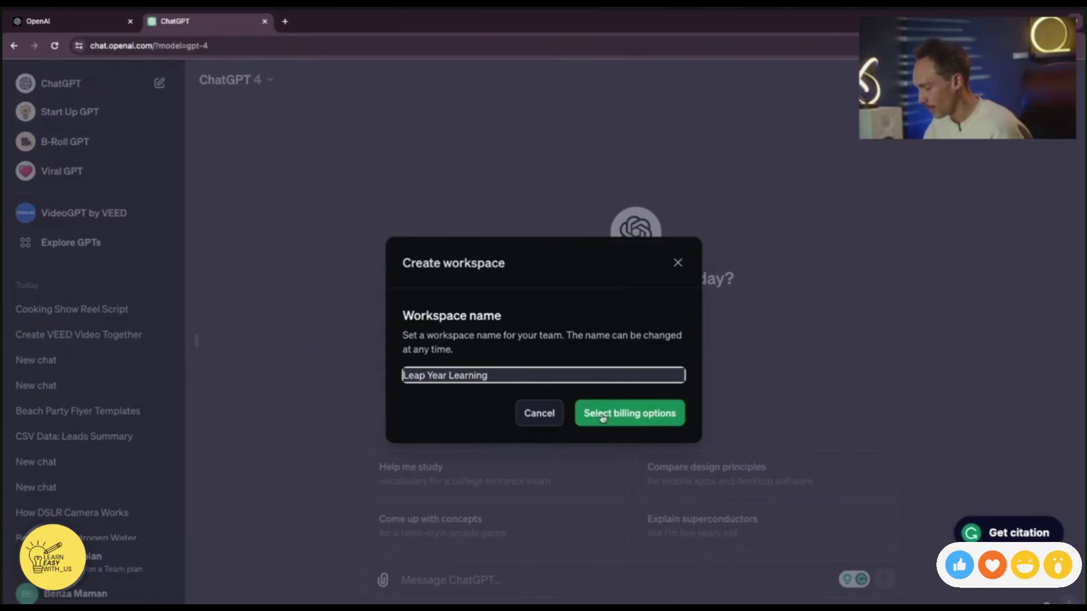
click(603, 417)
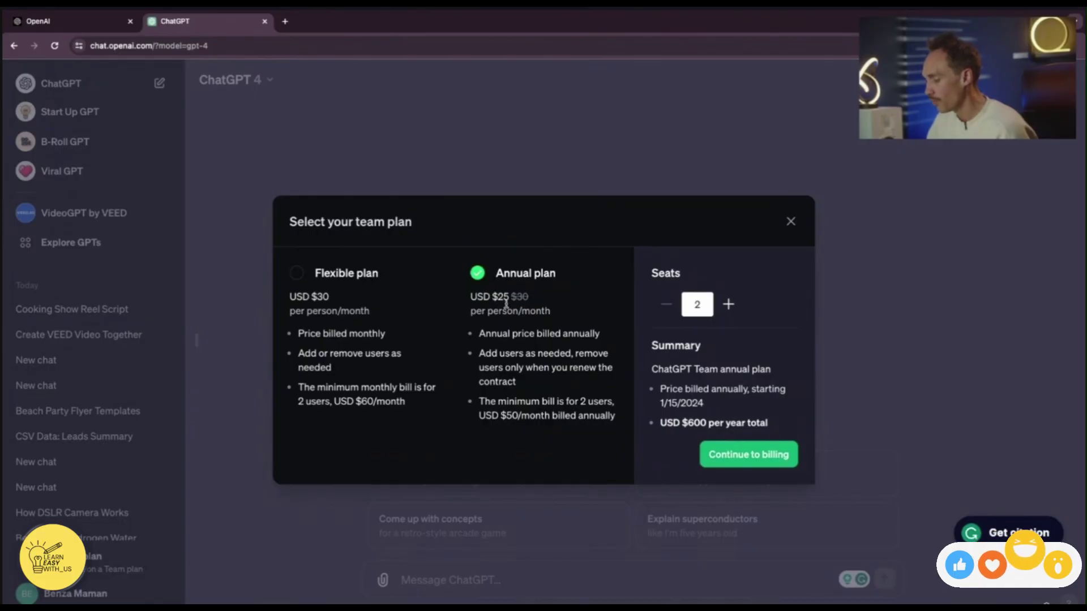
drag(492, 298, 512, 297)
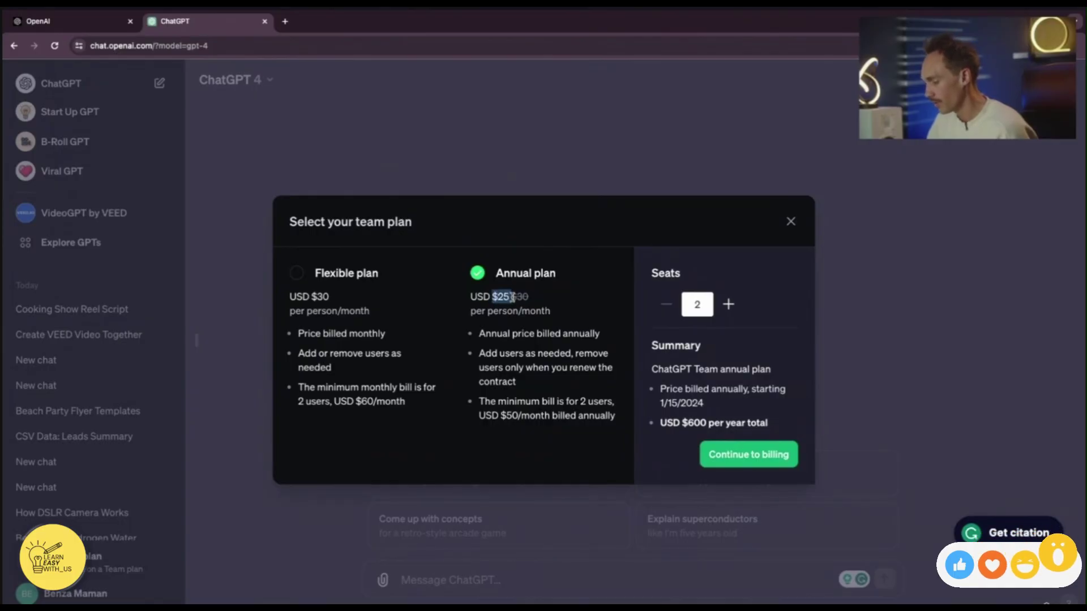
double_click(312, 297)
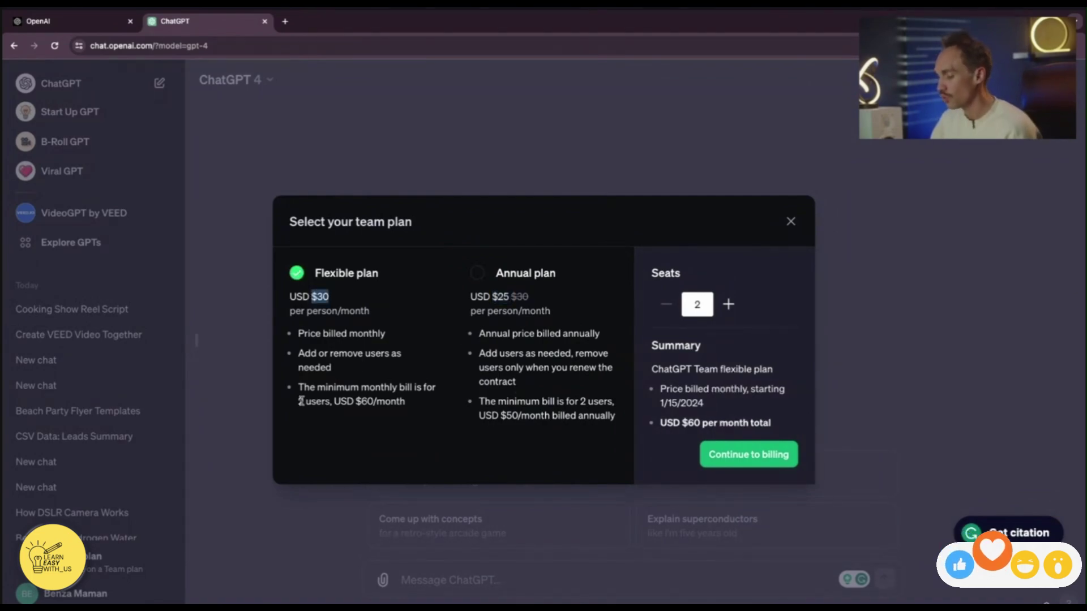
click(353, 382)
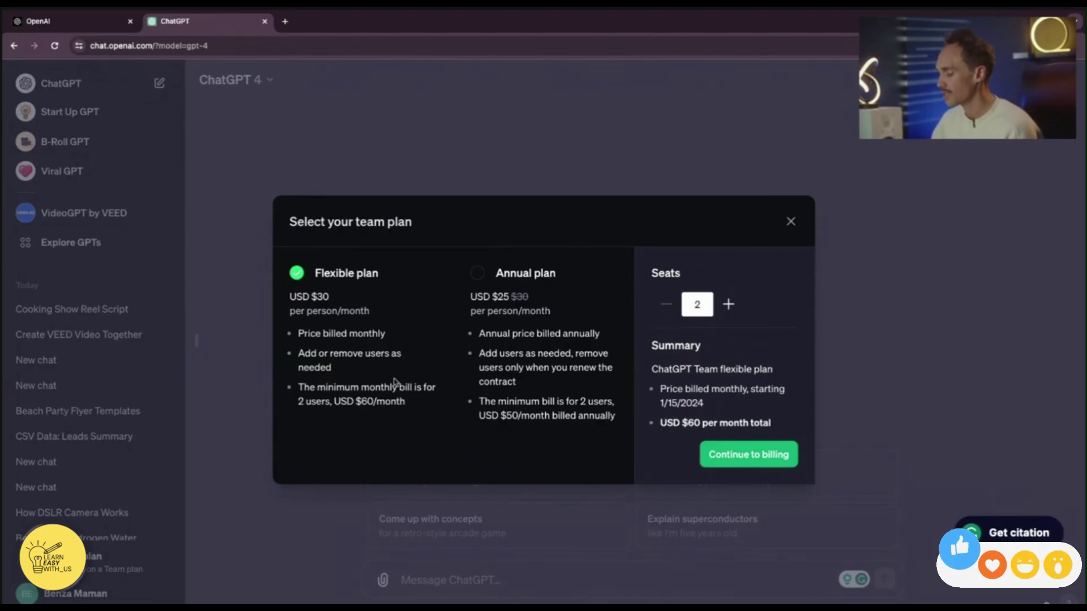
click(738, 455)
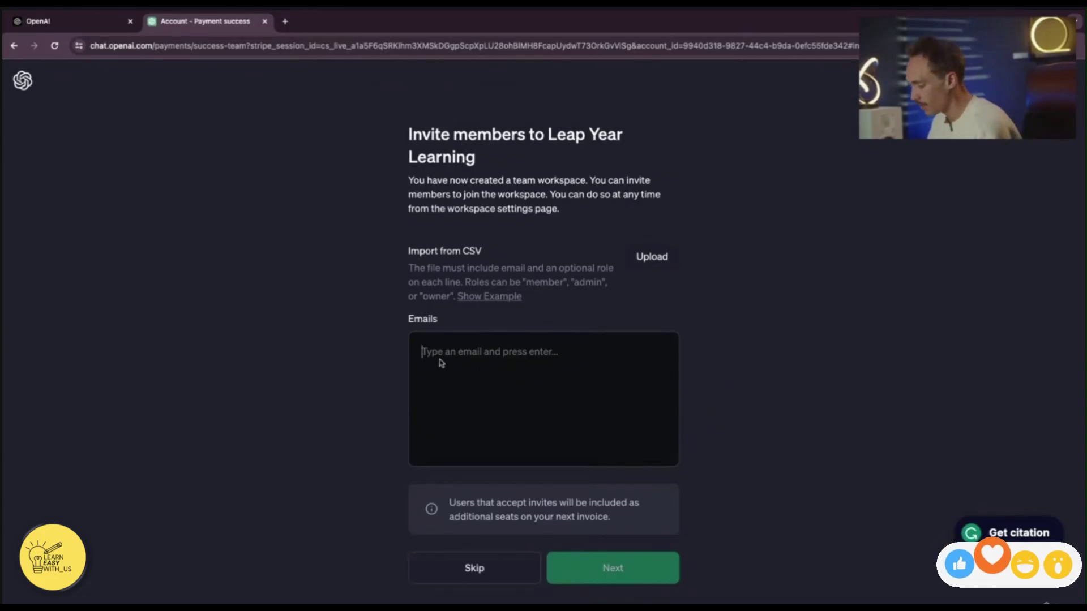
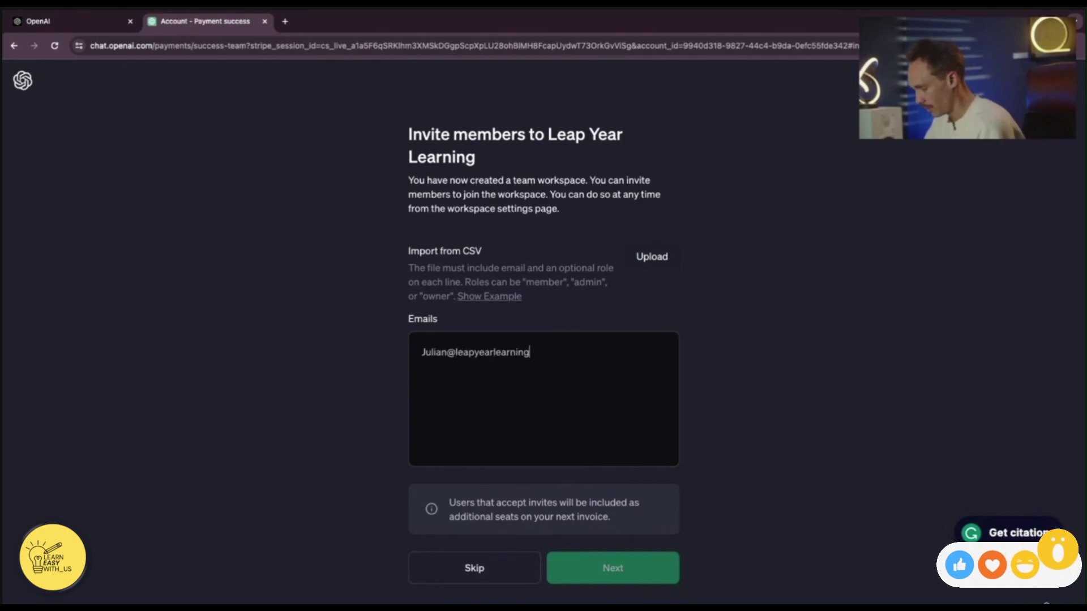
Invite one member by their e-mail address with the Owner role, then continue into the workspace.
key(Return)
click(608, 569)
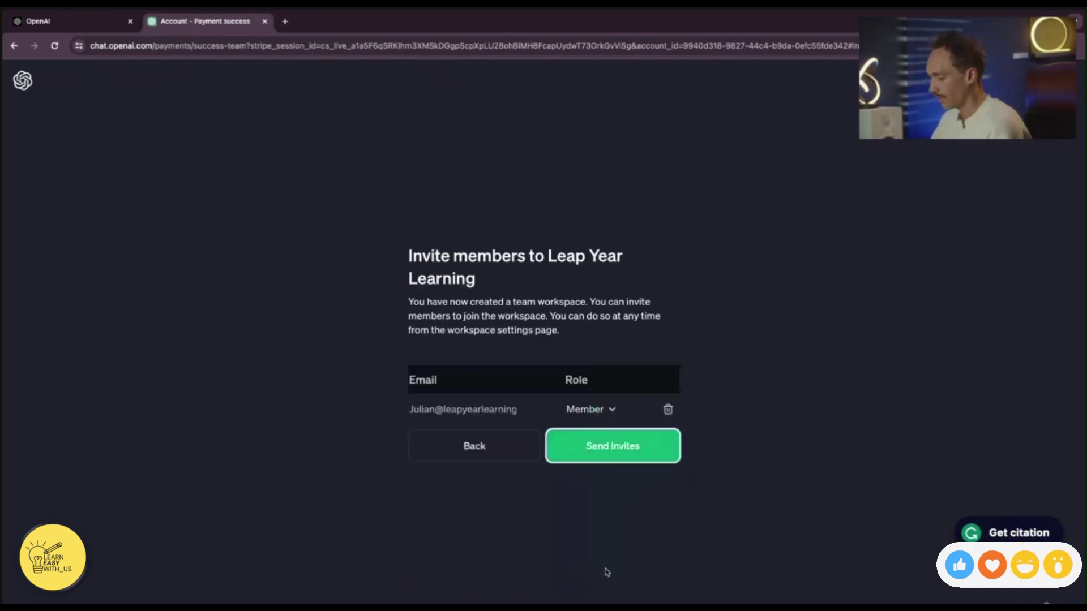
click(609, 412)
click(593, 487)
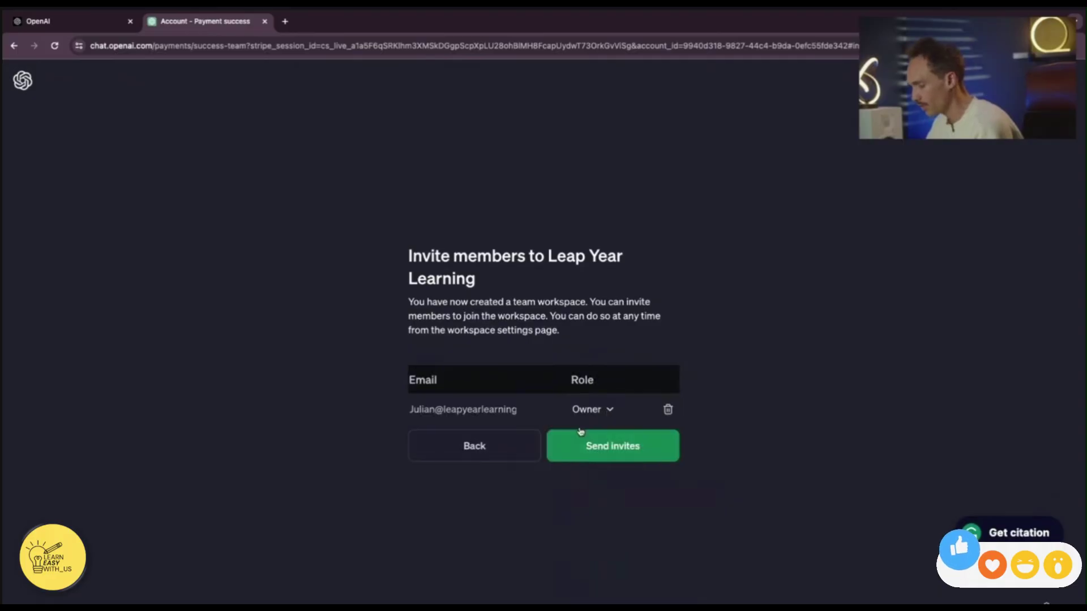
click(585, 452)
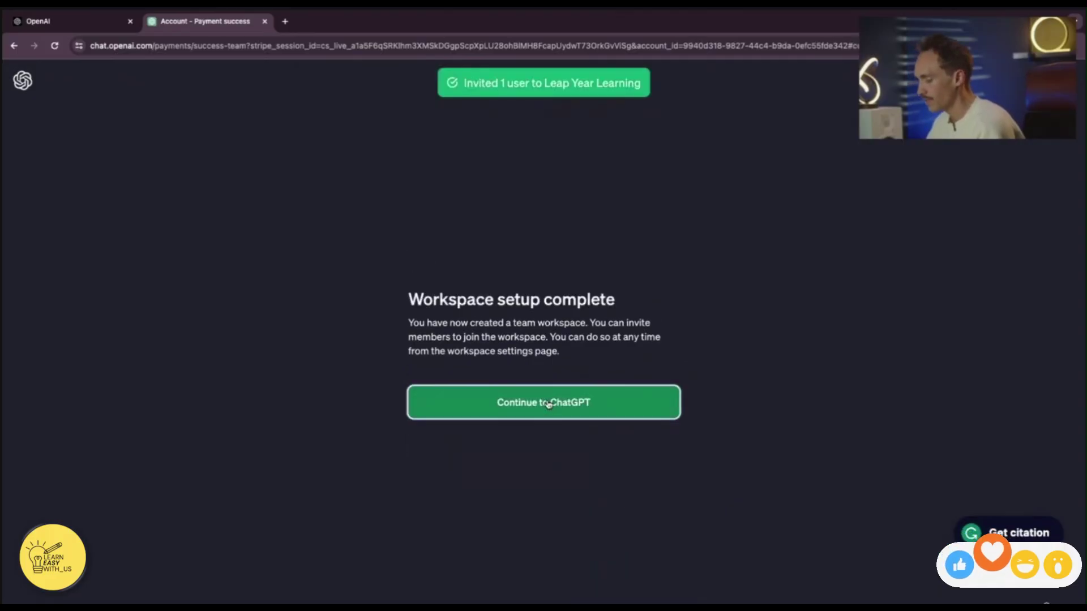
click(552, 402)
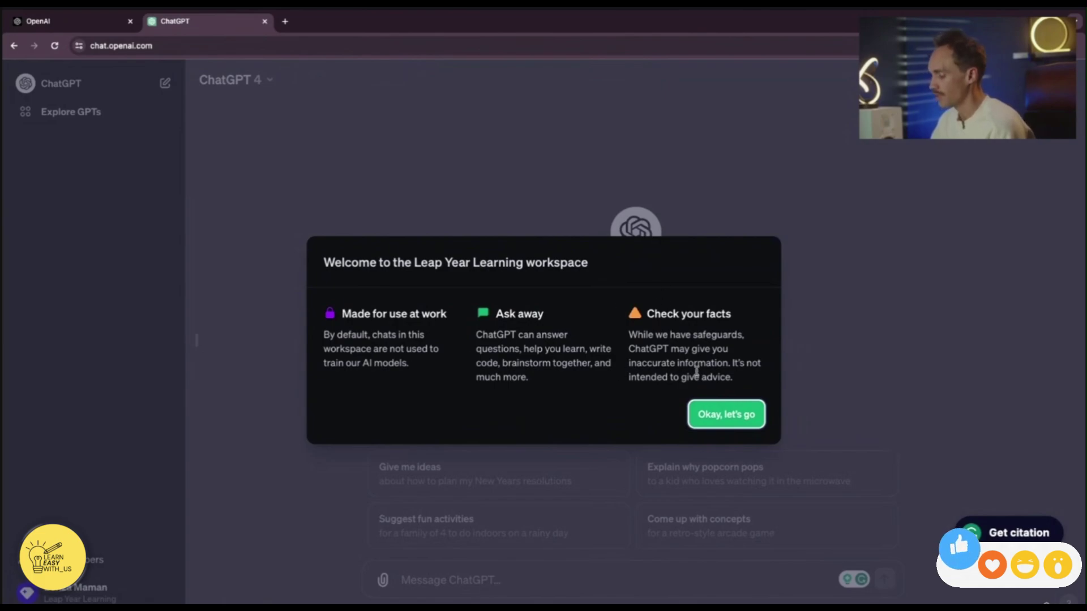
Dismiss the welcome message and answer onboarding as a Team Member doing Education Professional work.
click(713, 419)
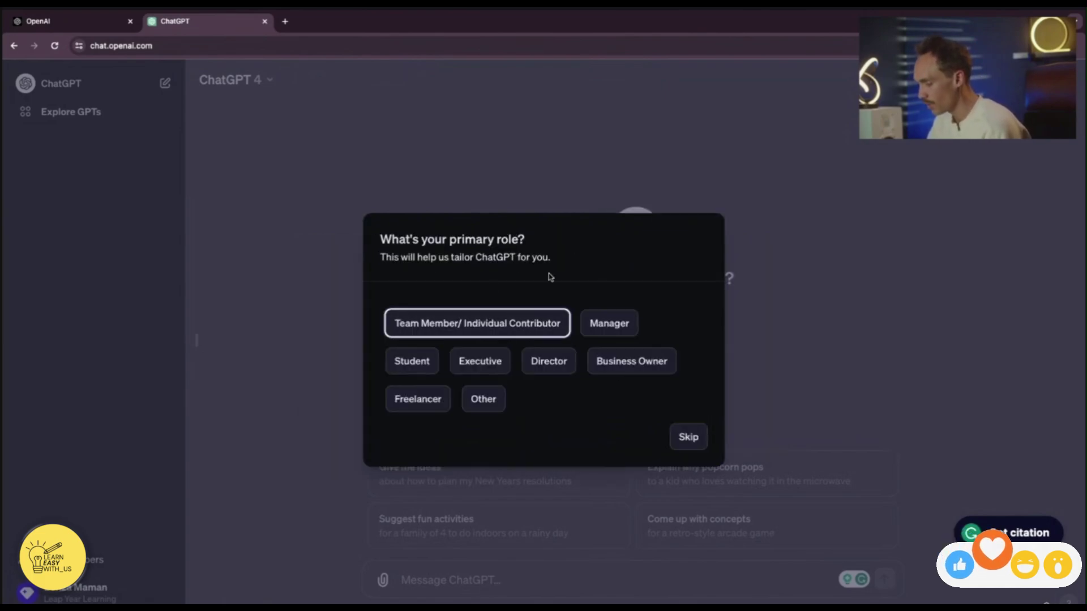
click(544, 323)
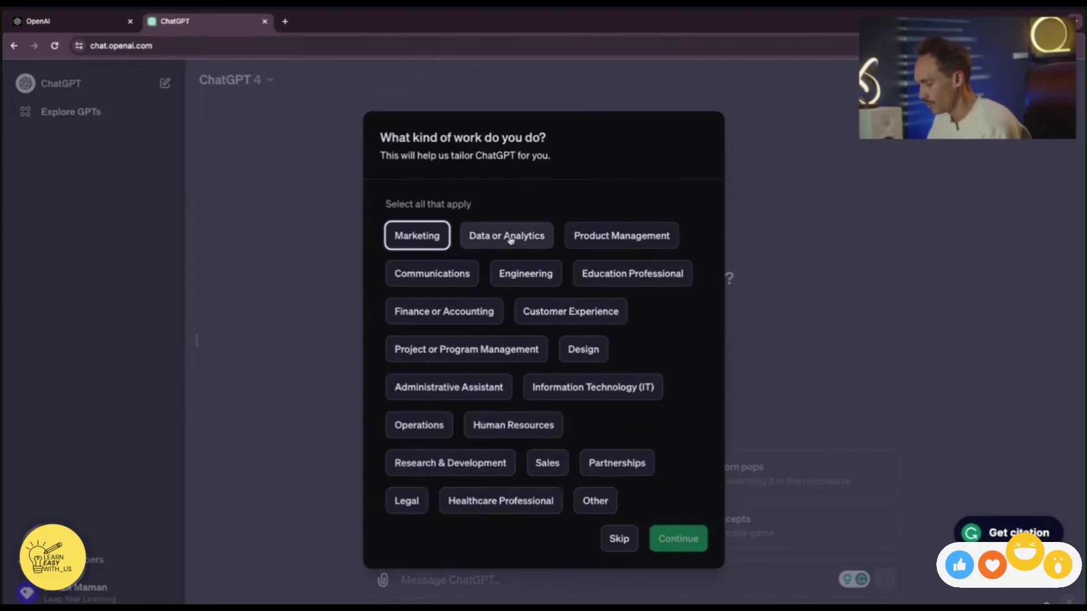
click(651, 276)
click(677, 538)
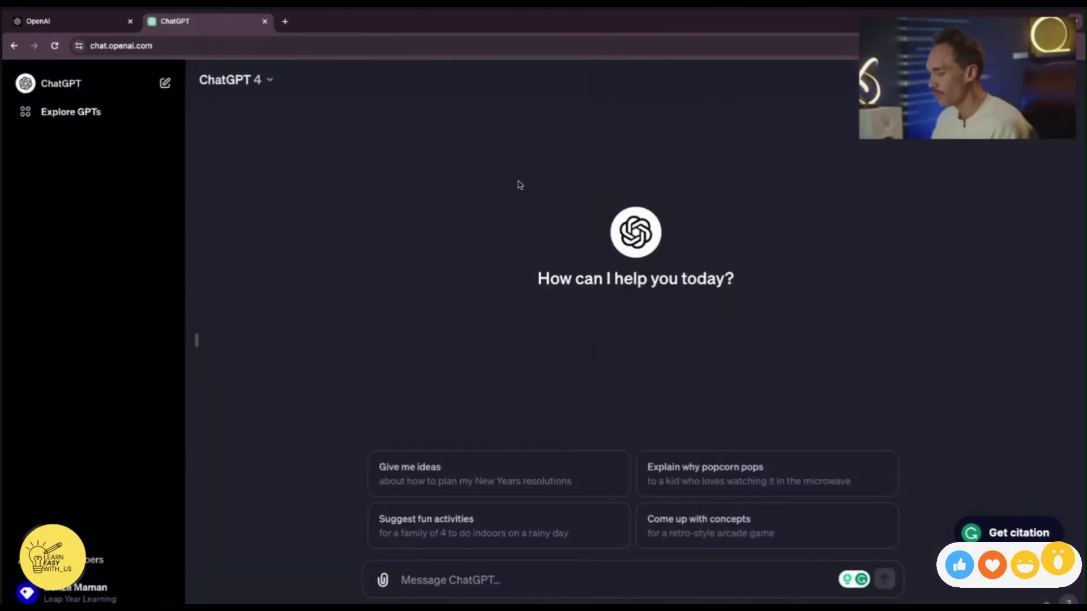
click(108, 562)
click(634, 542)
click(62, 591)
click(159, 395)
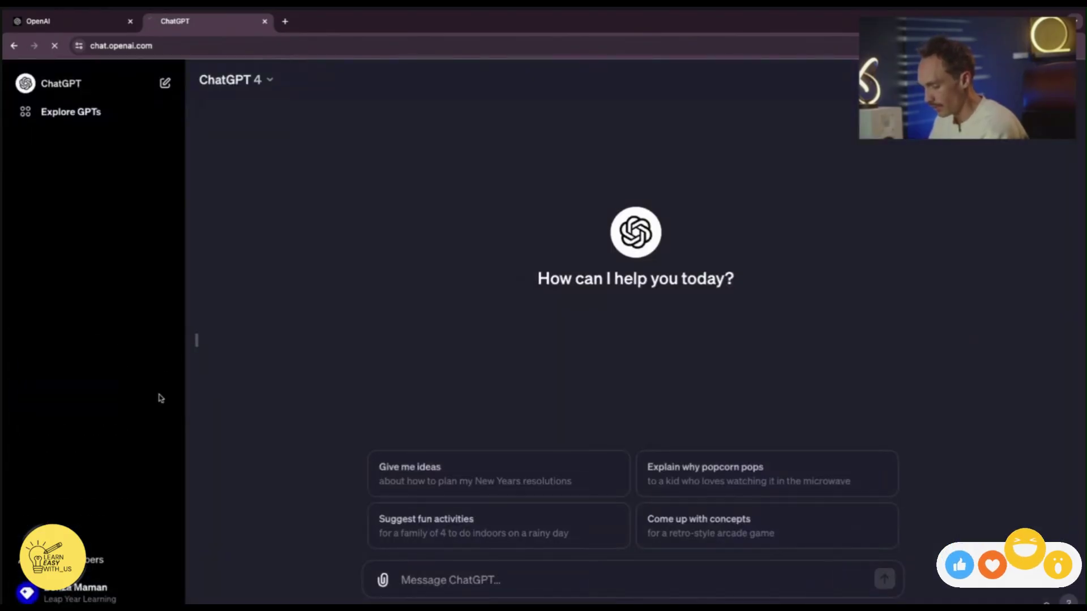
click(113, 589)
click(158, 364)
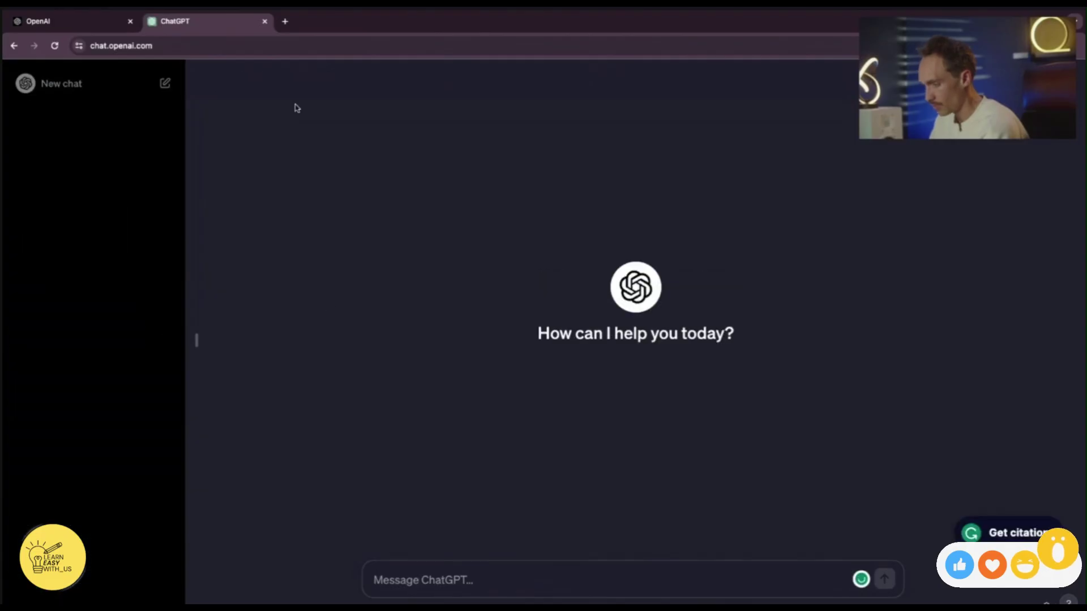
click(68, 592)
click(96, 429)
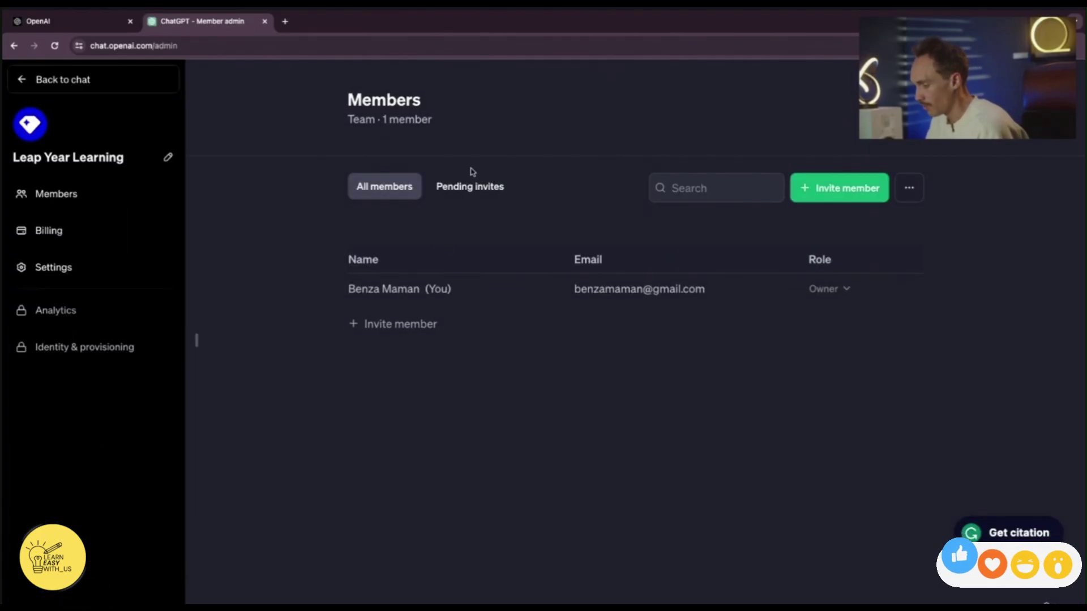
click(461, 186)
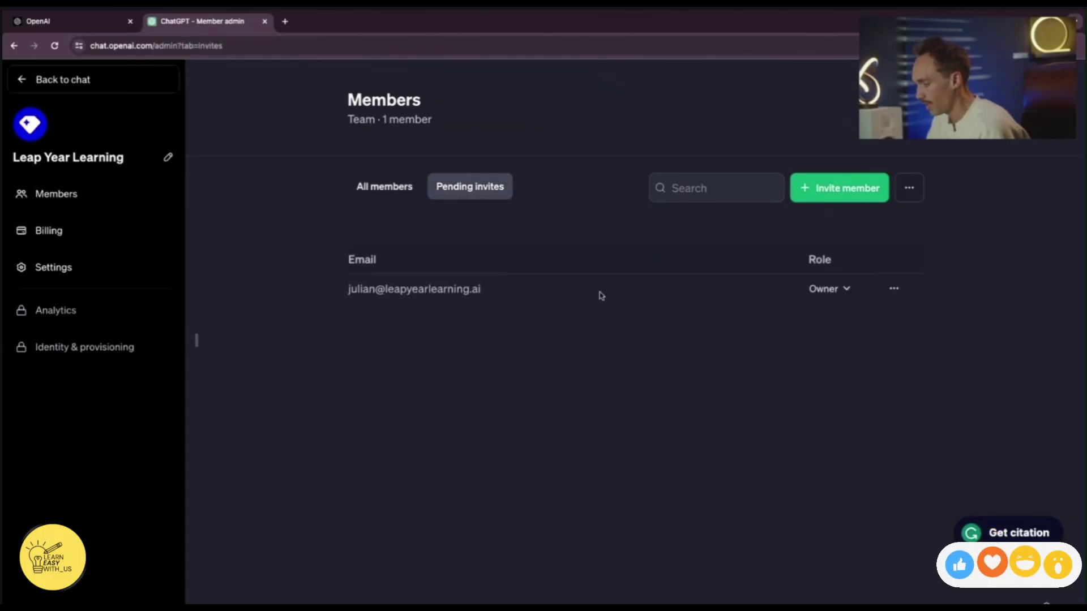
click(41, 194)
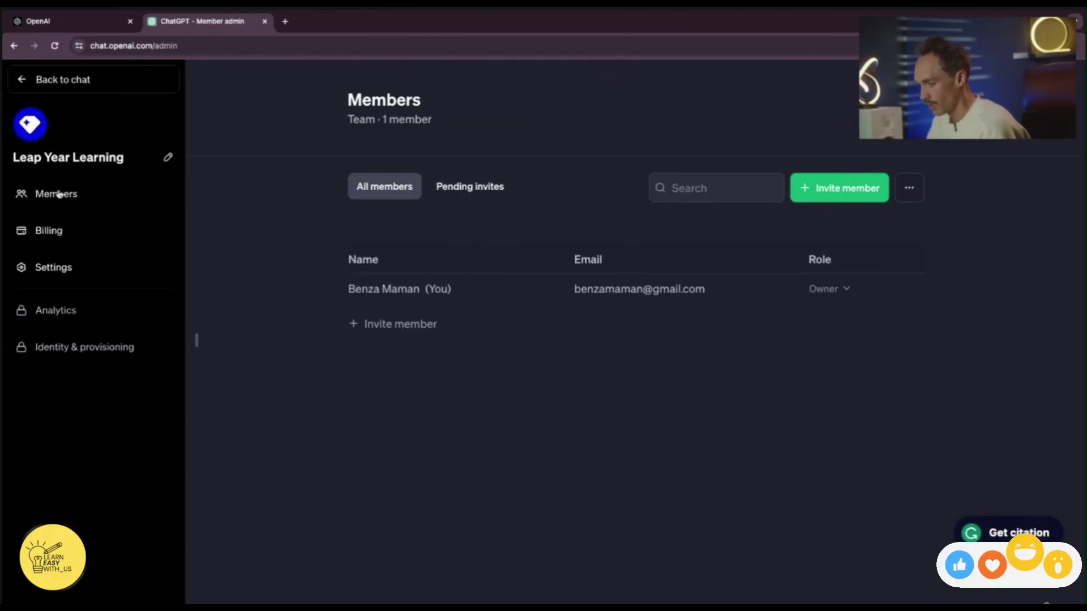
click(44, 230)
click(63, 268)
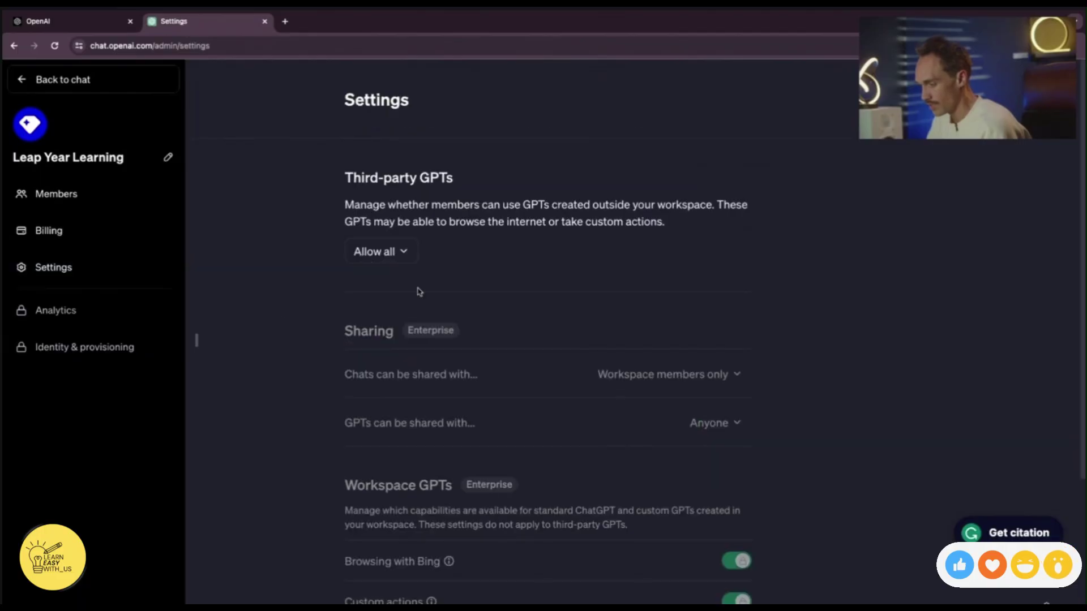
click(400, 250)
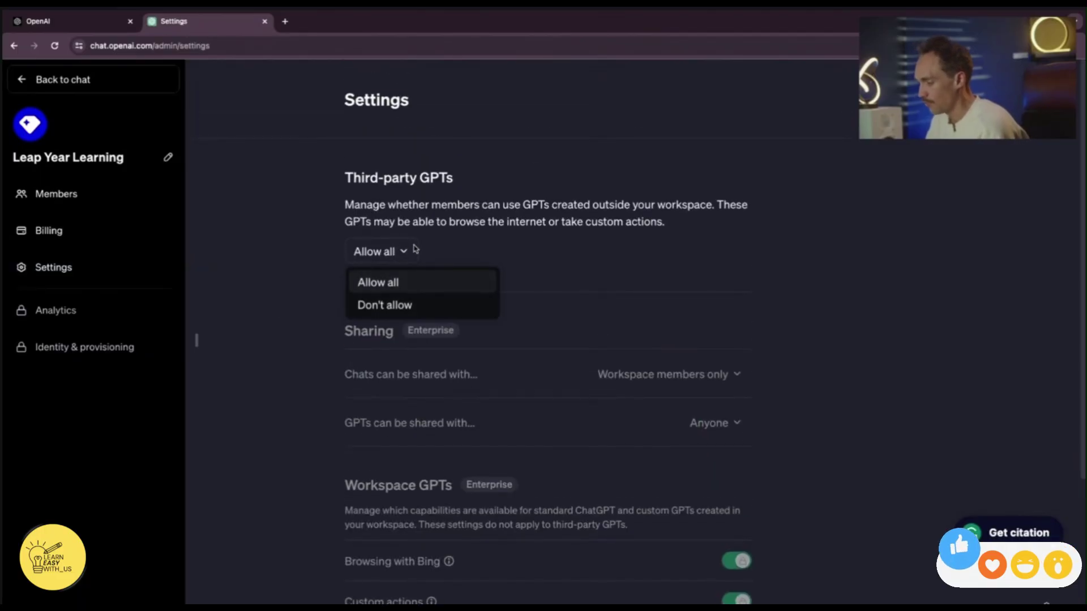
click(413, 281)
click(400, 254)
click(392, 306)
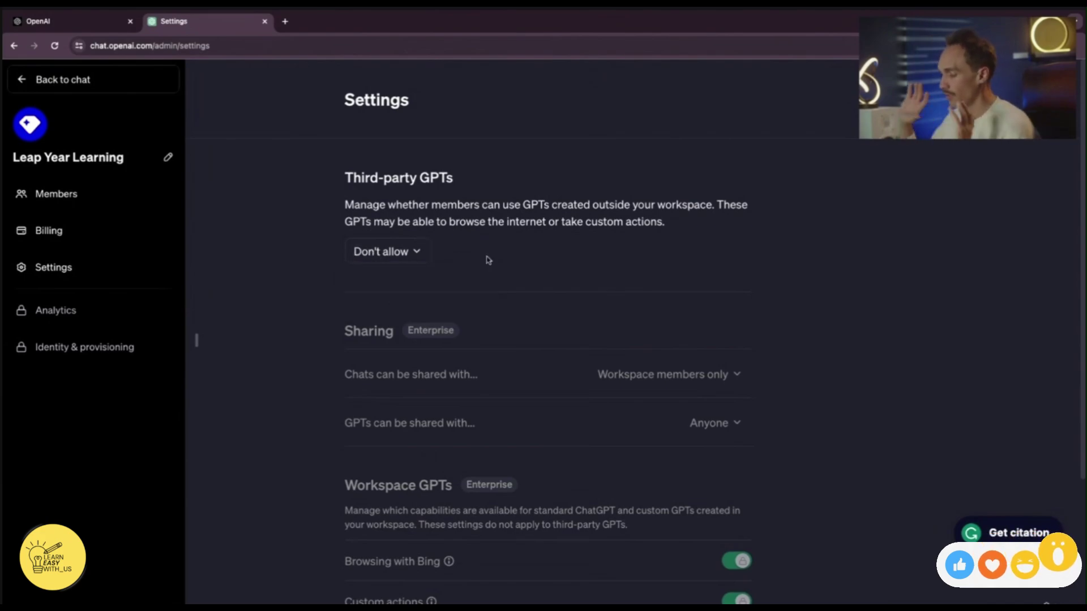
click(400, 253)
click(403, 285)
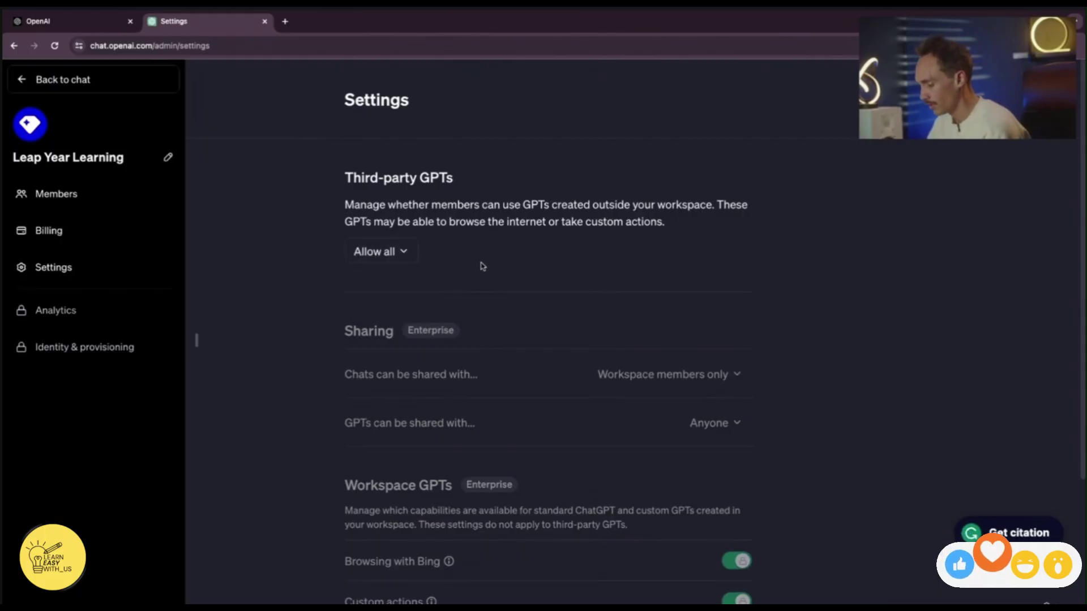
scroll(442, 258, down, 5)
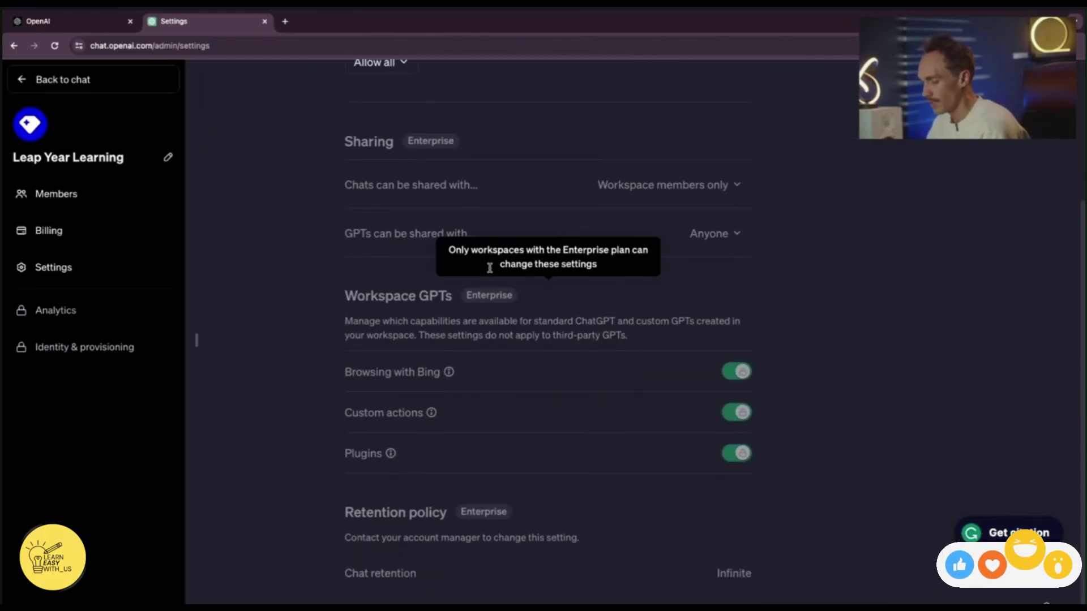
click(105, 157)
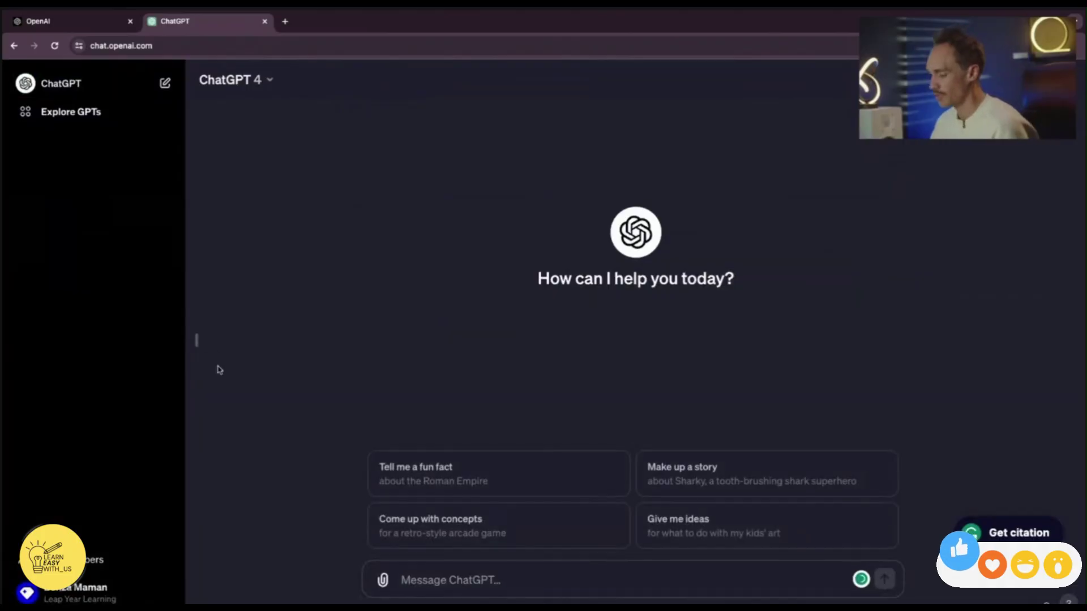
Browse Explore GPTs, peek into the Create GPT builder, and return to the GPTs page.
click(79, 112)
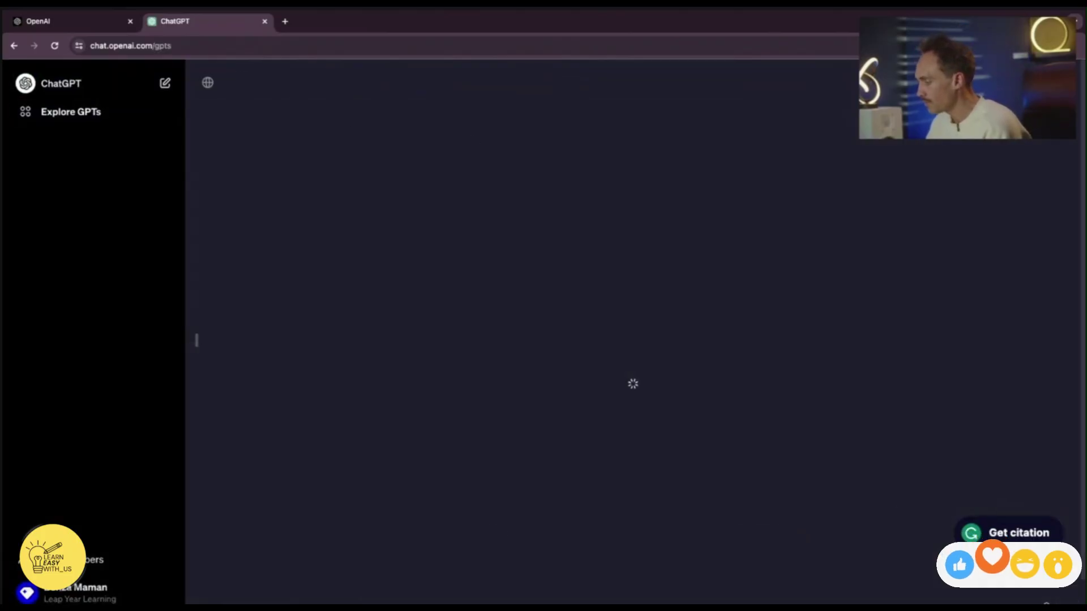
click(20, 79)
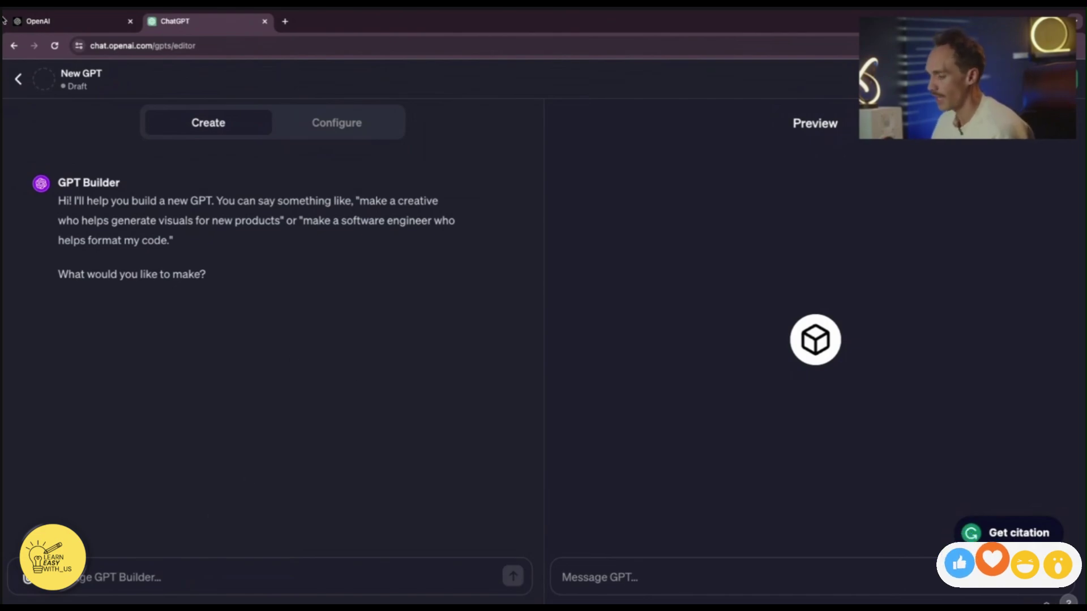
click(18, 79)
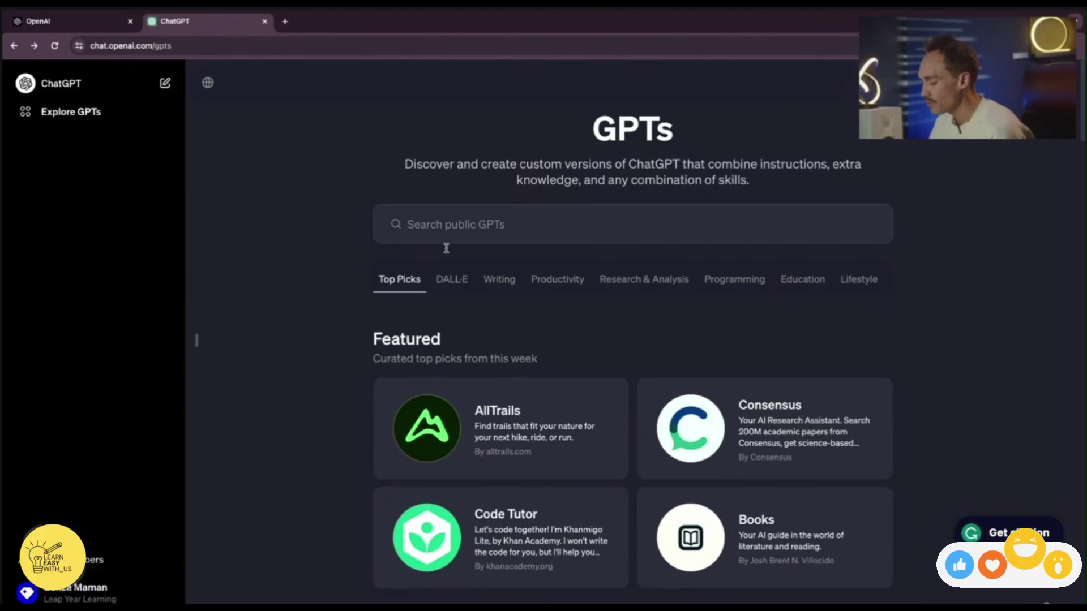
Skim the GPTs page, close the account menu, and start a fresh ChatGPT 4 chat.
scroll(492, 357, down, 7)
scroll(509, 430, down, 2)
scroll(396, 408, up, 10)
scroll(498, 317, down, 10)
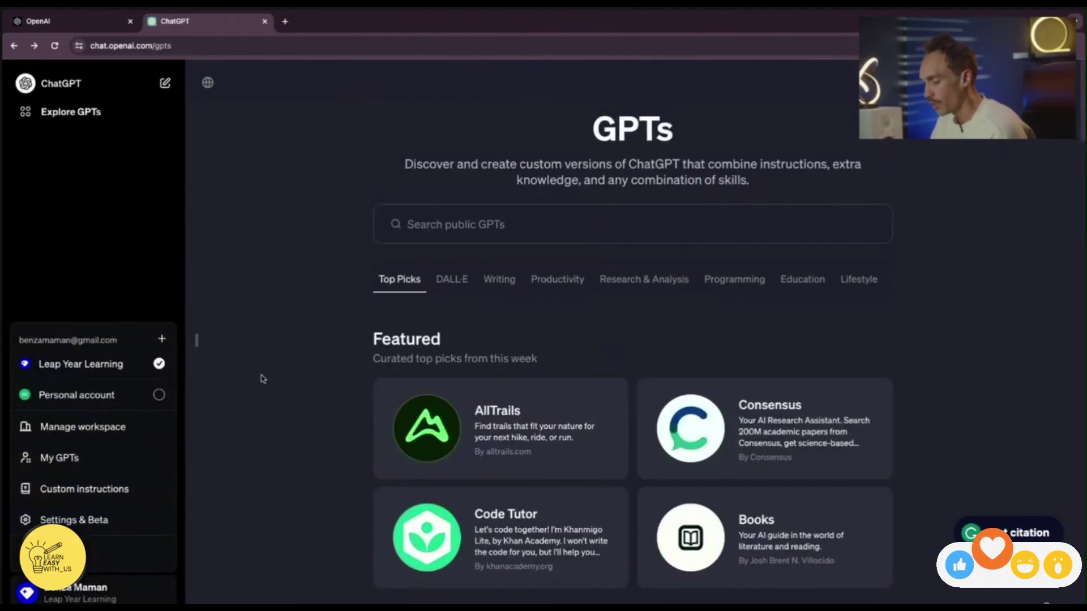
click(263, 379)
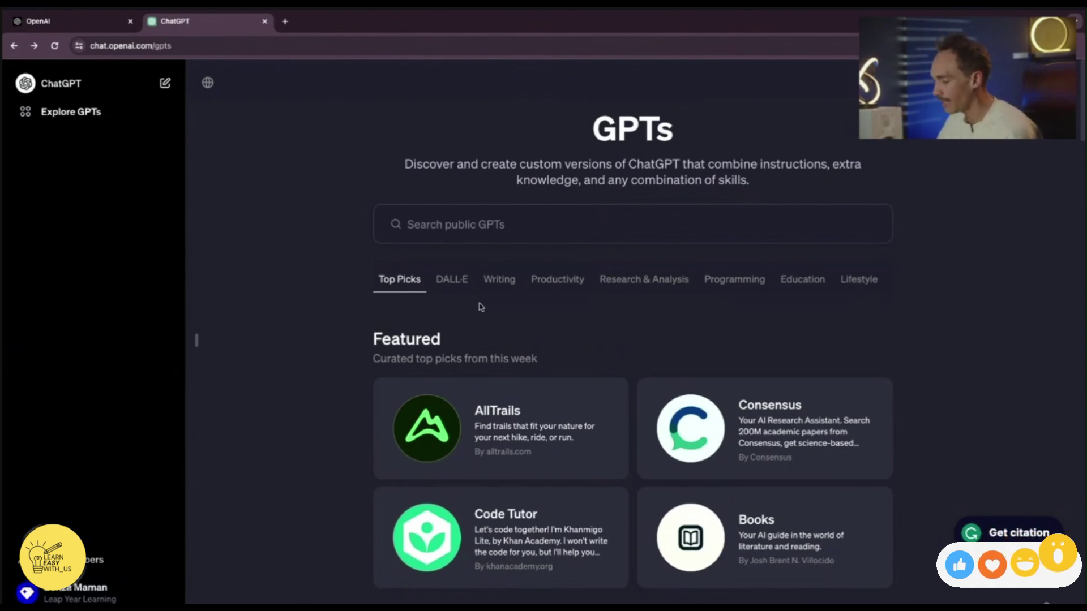
click(170, 90)
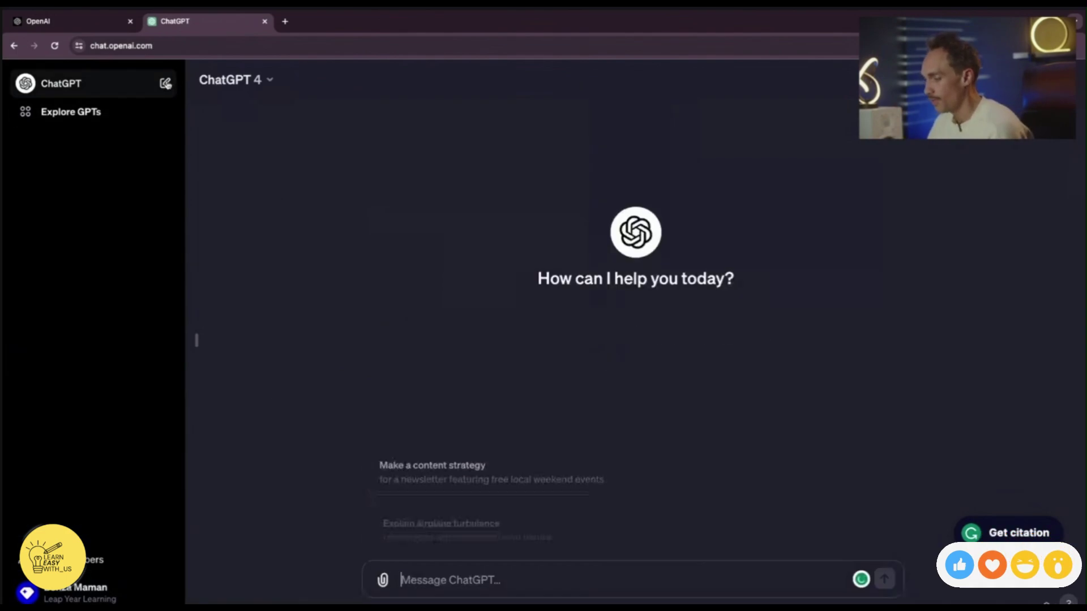